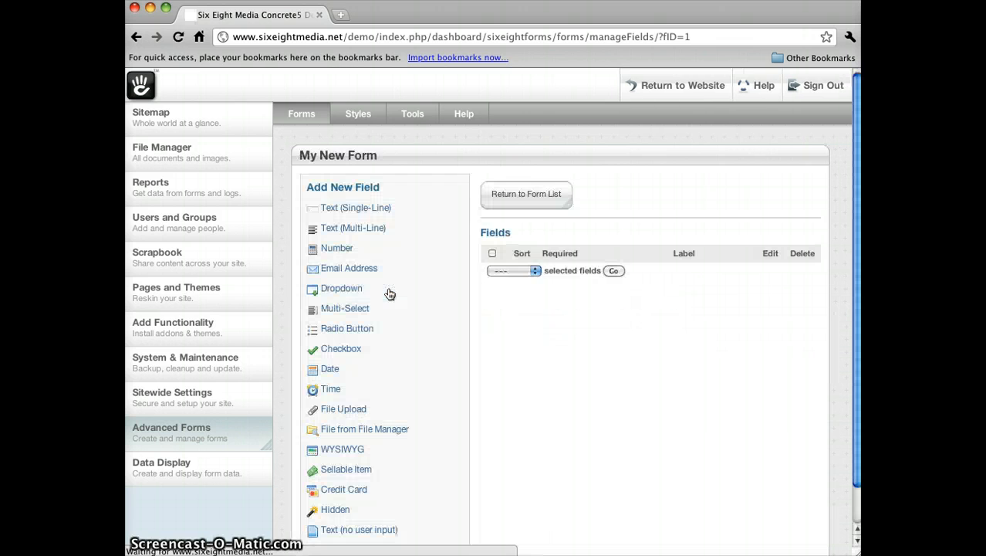
- Start adding a single-line text field to My New Form and set it as required
{"action": "scroll", "coordinate": [531, 356], "scroll_direction": "down", "scroll_amount": 1}
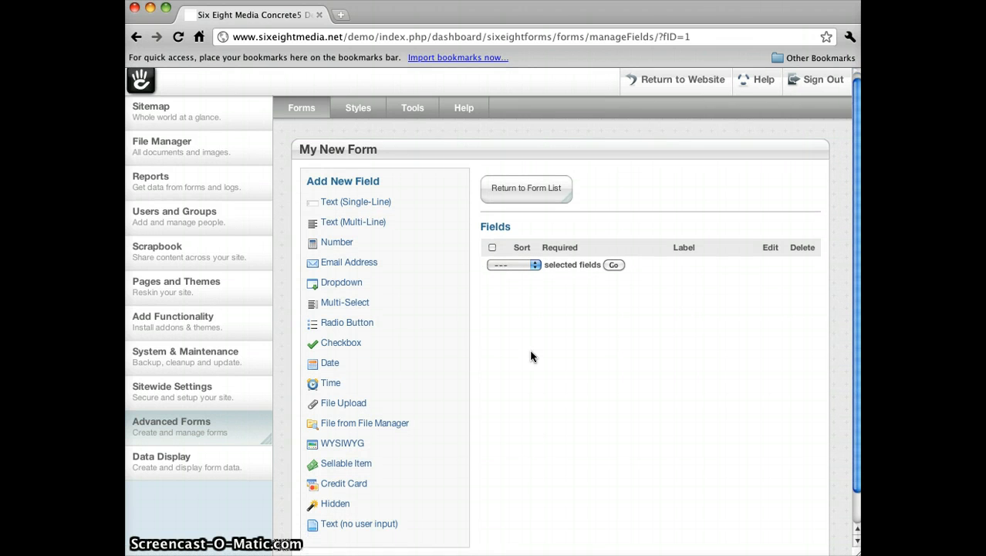
{"action": "scroll", "coordinate": [531, 356], "scroll_direction": "down", "scroll_amount": 2}
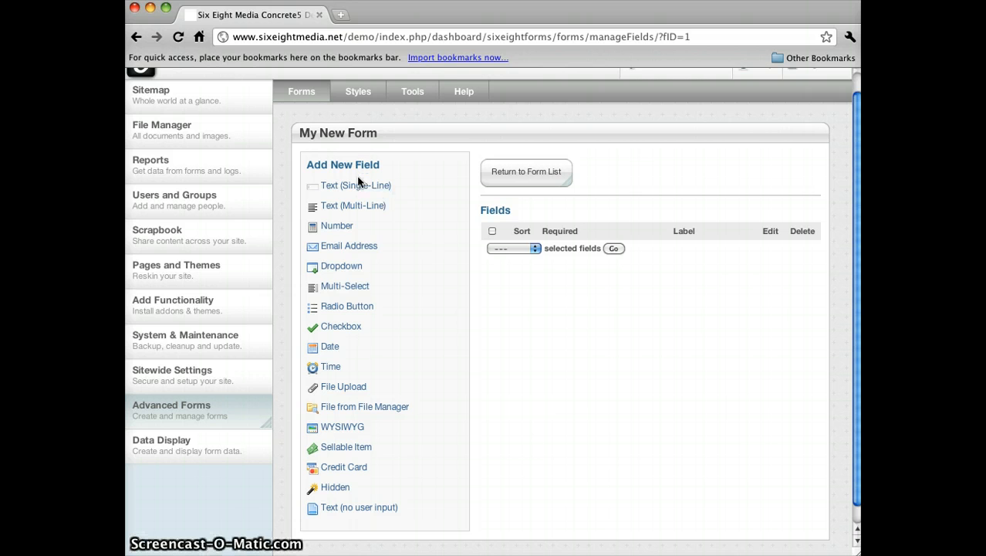
{"action": "scroll", "coordinate": [351, 232], "scroll_direction": "down", "scroll_amount": 2}
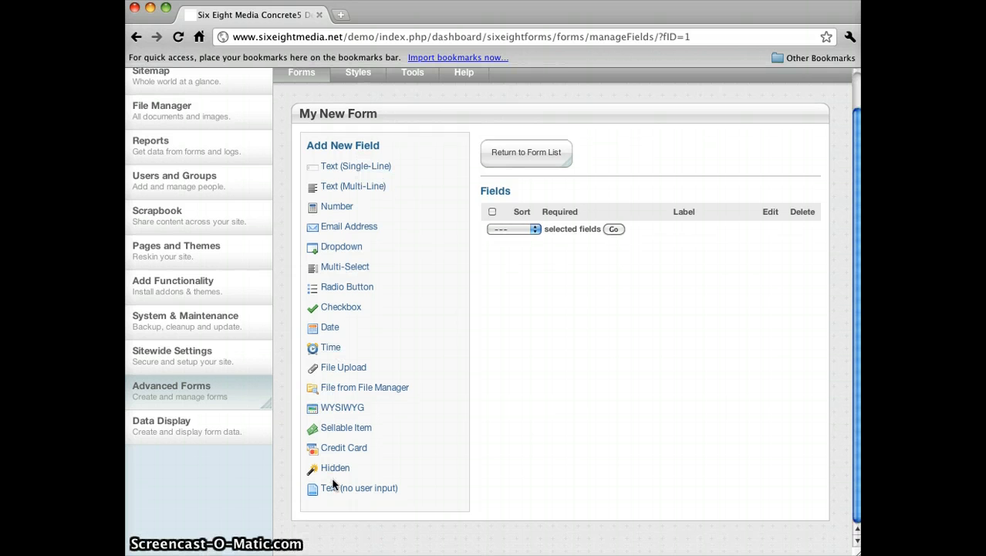
{"action": "scroll", "coordinate": [455, 292], "scroll_direction": "up", "scroll_amount": 3}
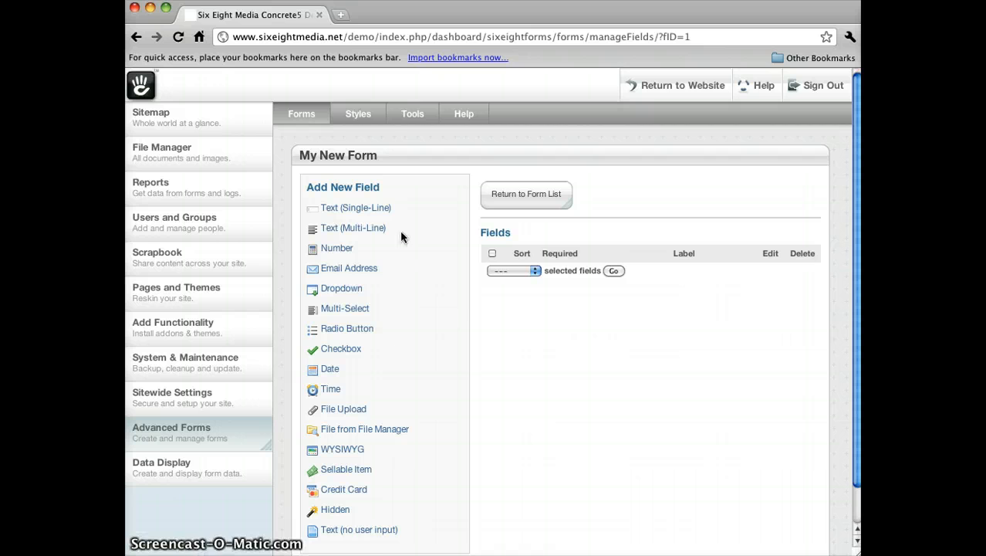
{"action": "left_click", "coordinate": [337, 208]}
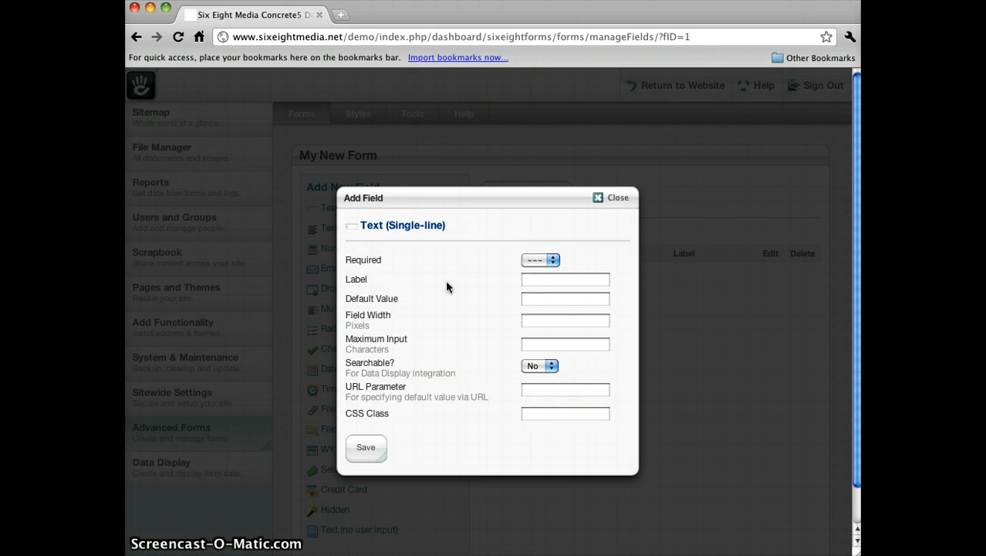
{"action": "left_click", "coordinate": [536, 262]}
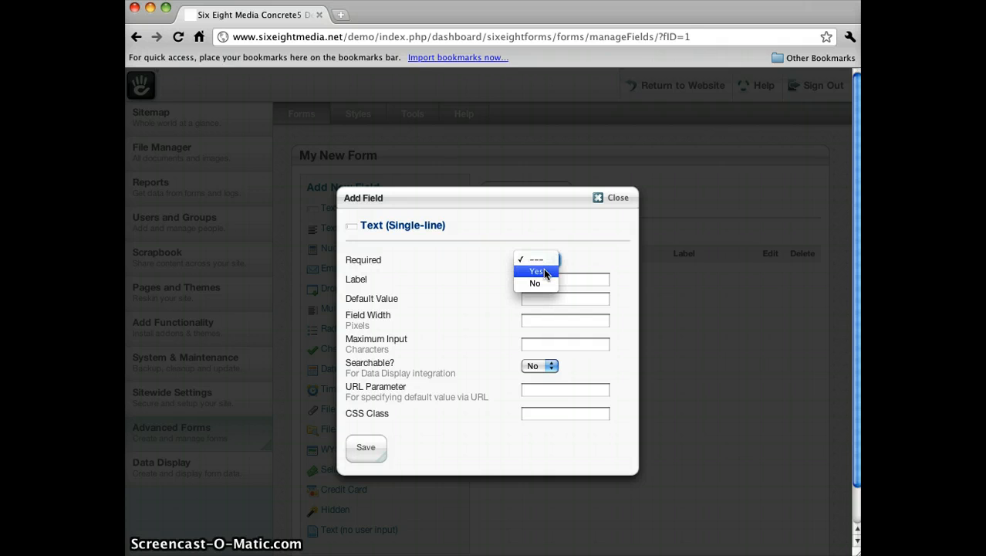
{"action": "left_click", "coordinate": [543, 270]}
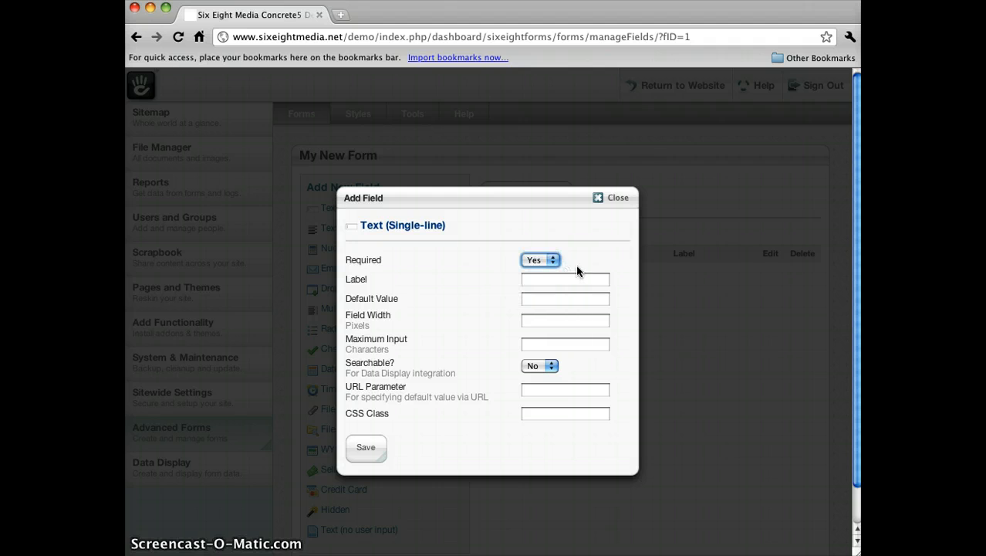
- Enter Name as the field's label
{"action": "left_click", "coordinate": [535, 280]}
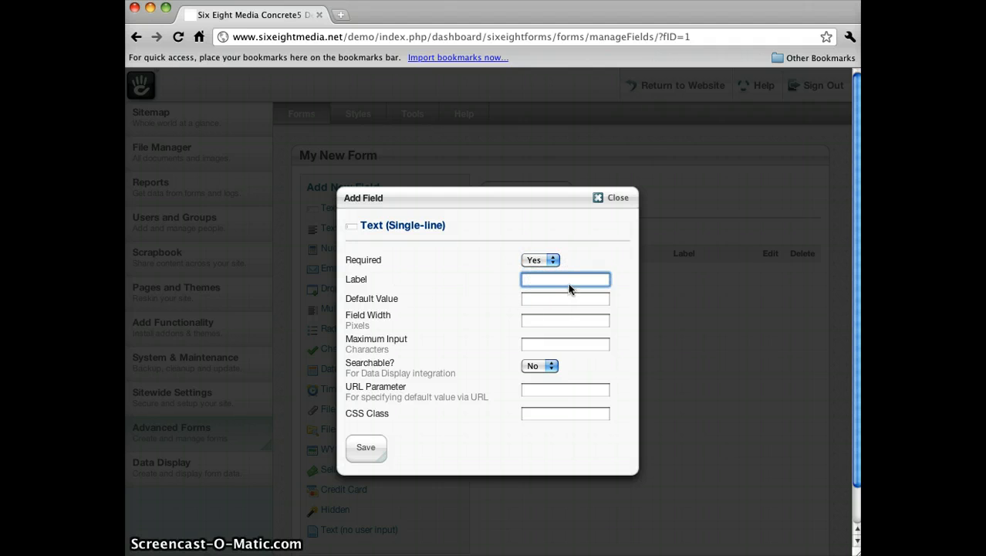
{"action": "type", "text": "Name"}
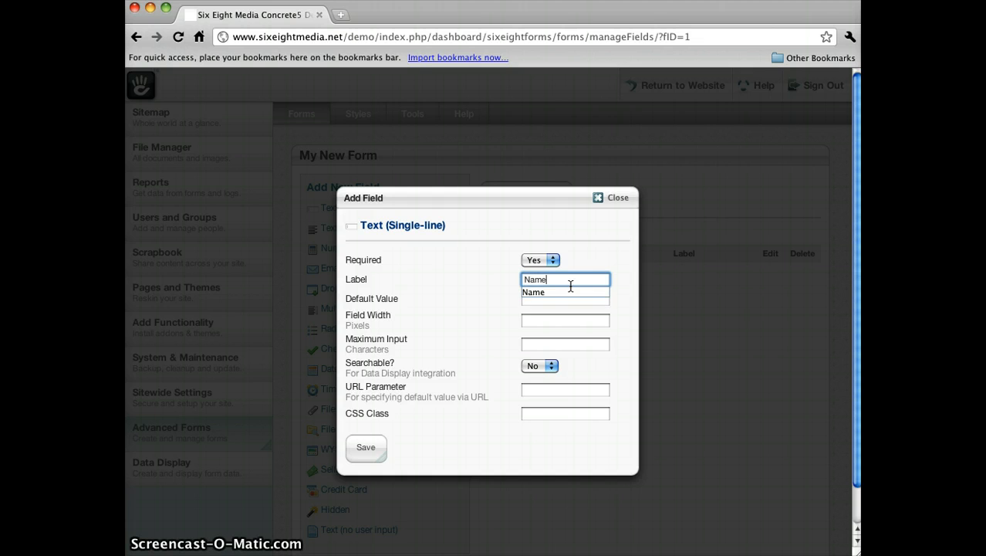
{"action": "key", "text": "Tab"}
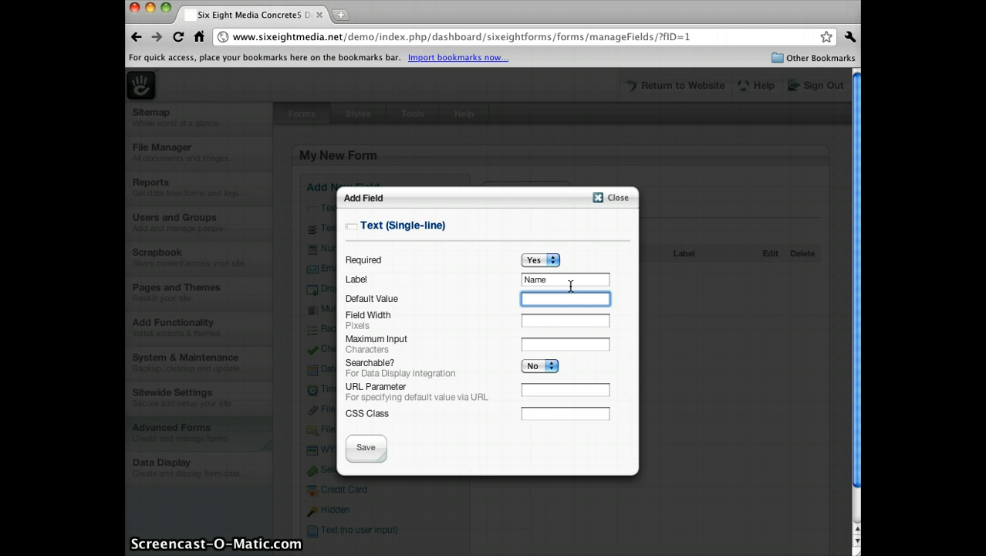
{"action": "key", "text": "Tab"}
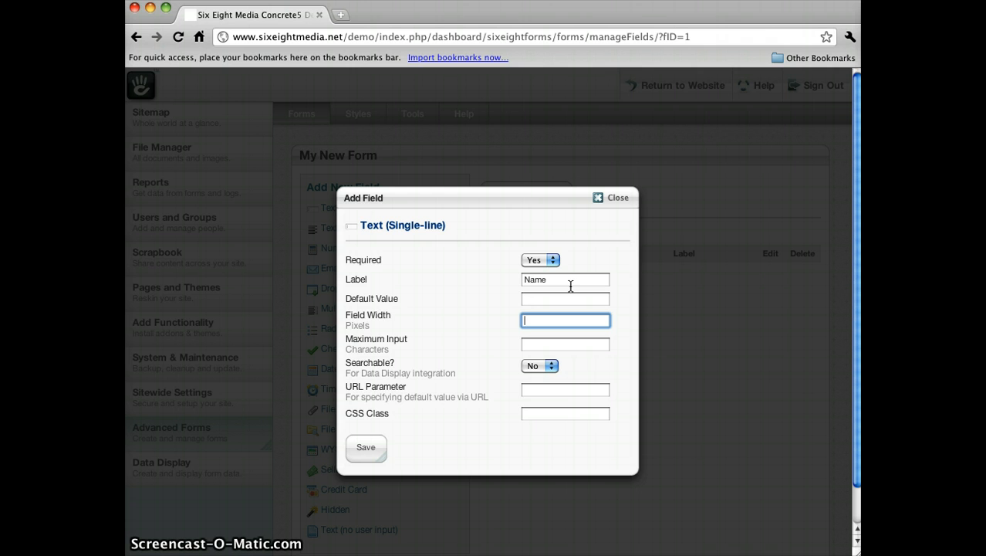
- Set the field width to 150 pixels
{"action": "type", "text": "150px"}
{"action": "key", "text": "BackSpace"}
{"action": "key", "text": "BackSpace"}
{"action": "key", "text": "Tab"}
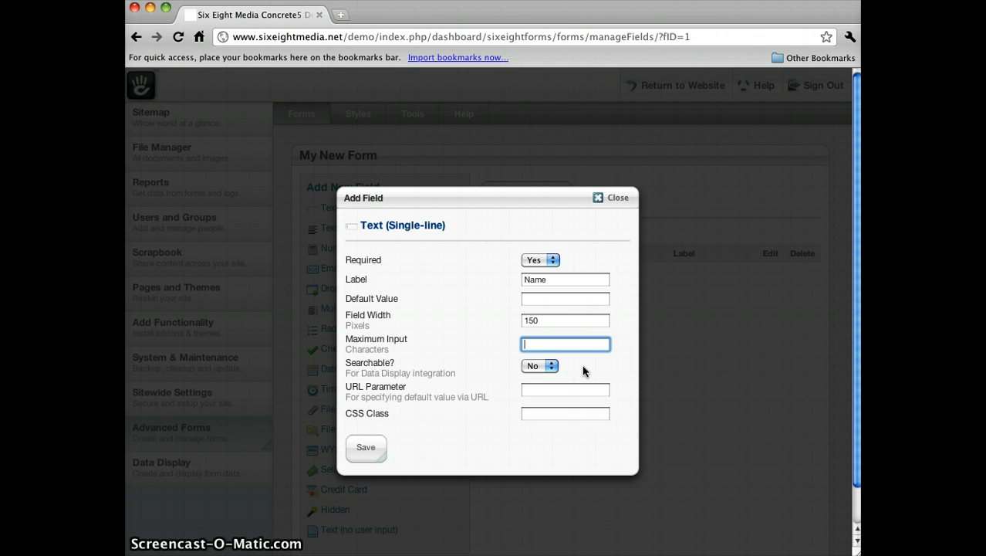
- Keep Searchable at No, set the URL parameter to name, and save the field
{"action": "left_click", "coordinate": [542, 369]}
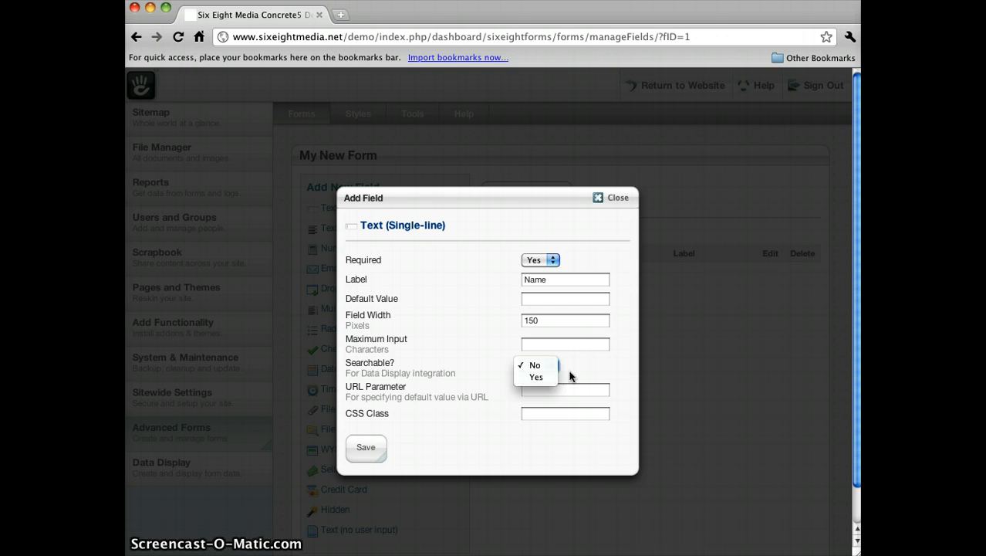
{"action": "left_click", "coordinate": [576, 362]}
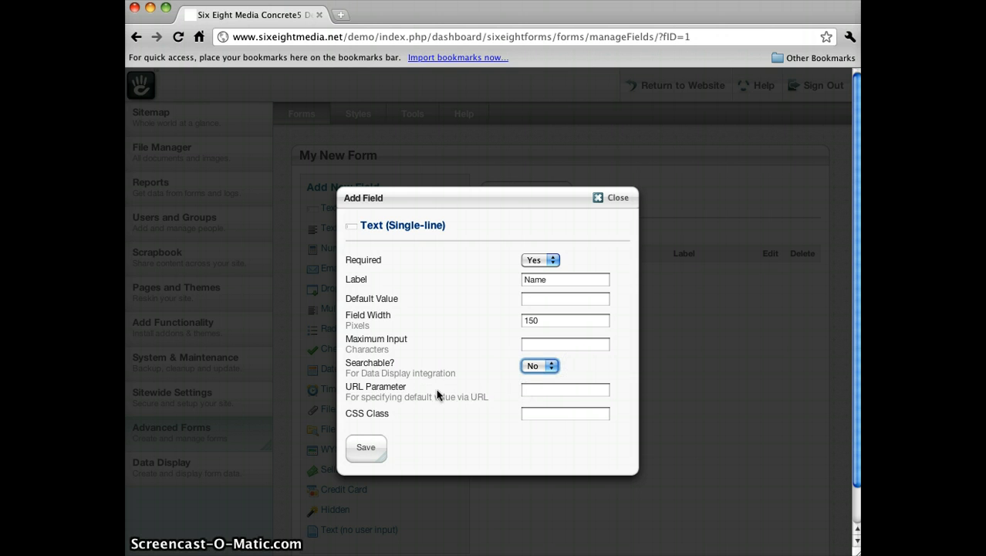
{"action": "left_click", "coordinate": [542, 391]}
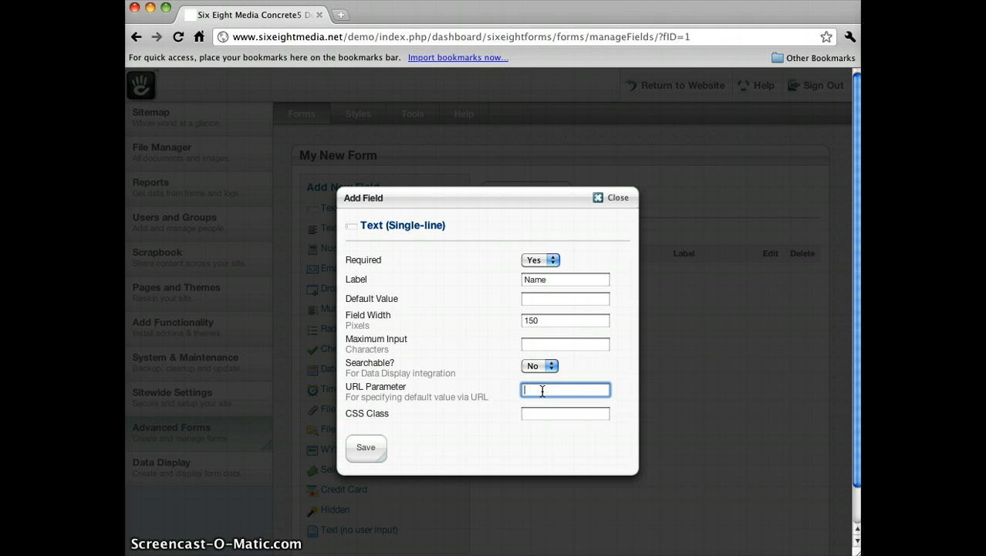
{"action": "type", "text": "name"}
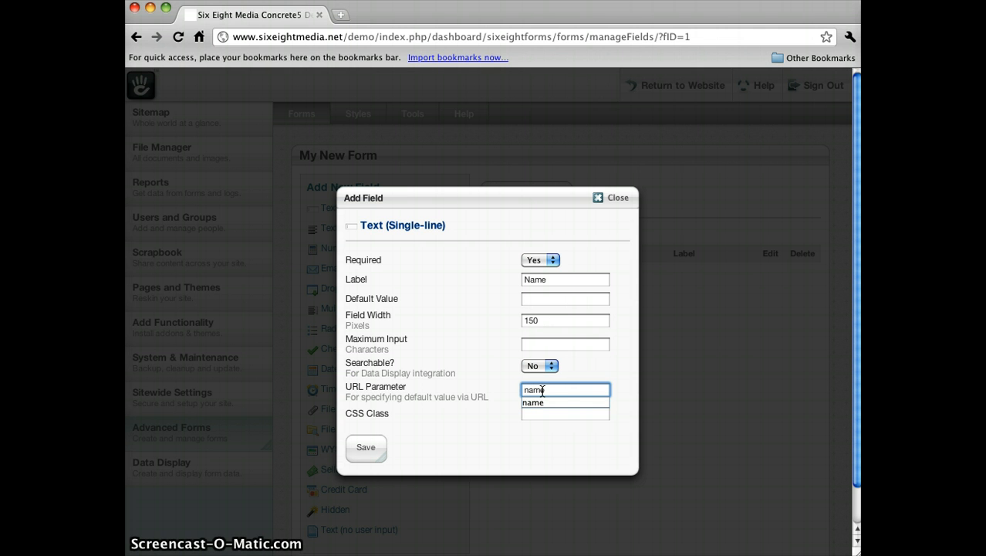
{"action": "key", "text": "Tab"}
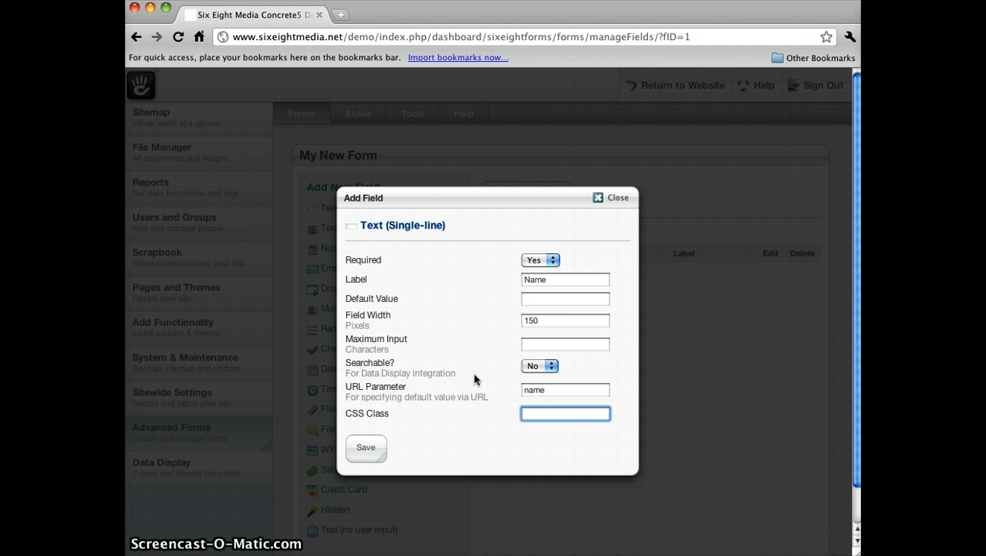
{"action": "left_click", "coordinate": [366, 451]}
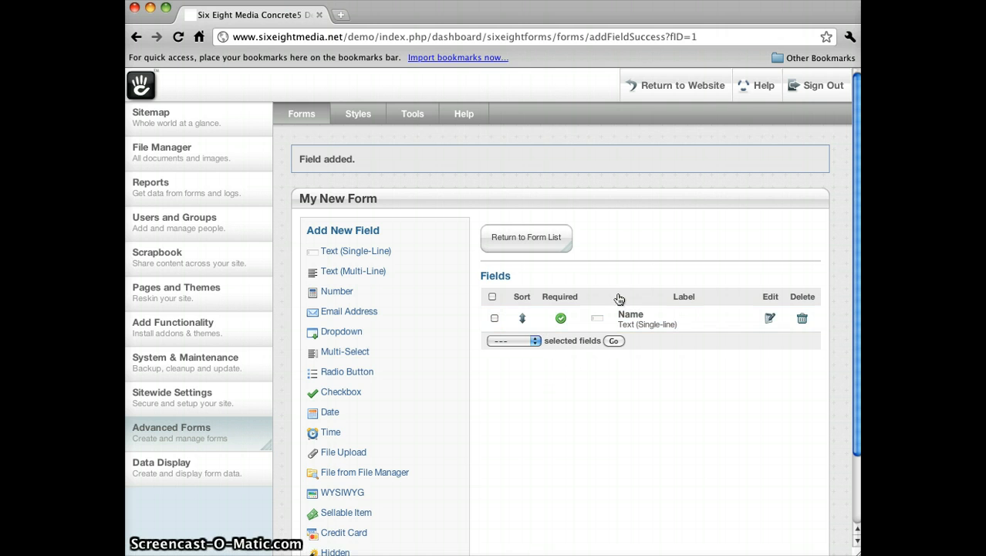
- Return to the website and put the home page into edit mode
{"action": "left_click", "coordinate": [662, 91]}
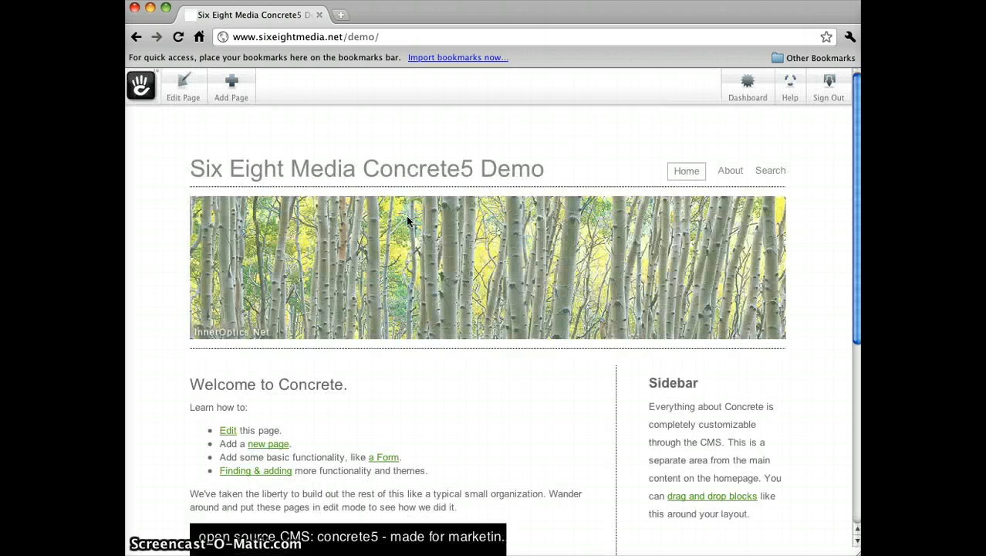
{"action": "left_click", "coordinate": [181, 88]}
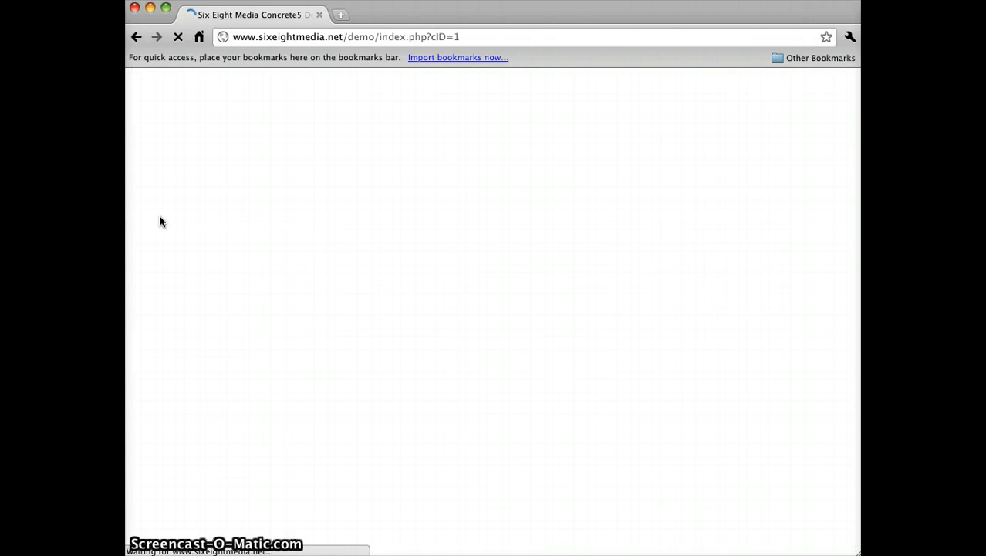
{"action": "left_click", "coordinate": [191, 352]}
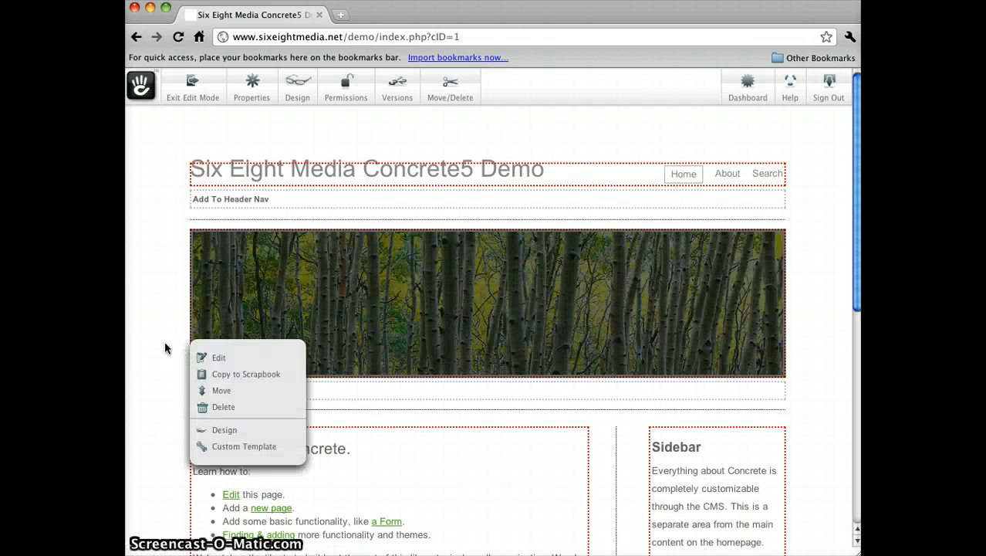
{"action": "left_click", "coordinate": [165, 348]}
- Add an Advanced Form block to the Main area at the bottom of the page
{"action": "scroll", "coordinate": [163, 352], "scroll_direction": "down", "scroll_amount": 3}
{"action": "scroll", "coordinate": [164, 352], "scroll_direction": "down", "scroll_amount": 1}
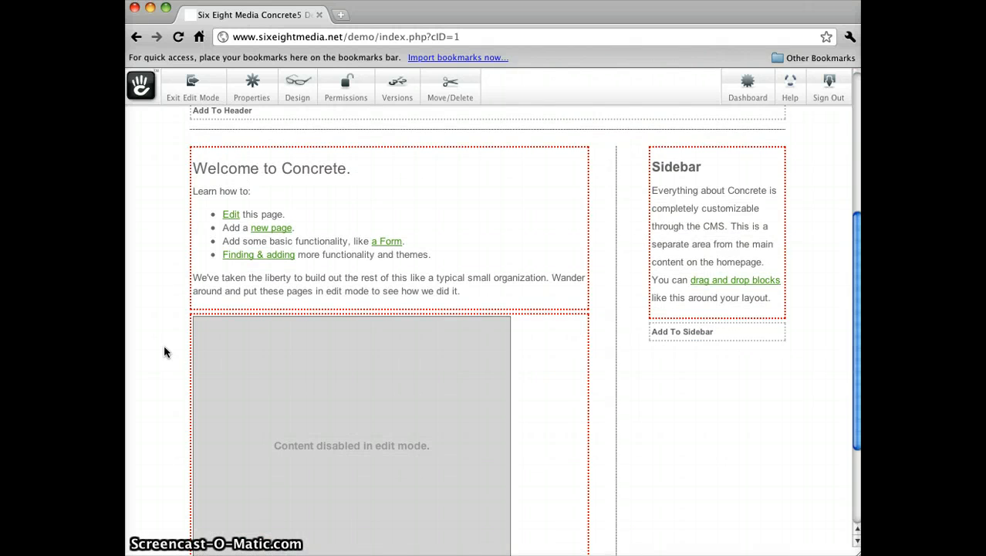
{"action": "scroll", "coordinate": [163, 292], "scroll_direction": "down", "scroll_amount": 3}
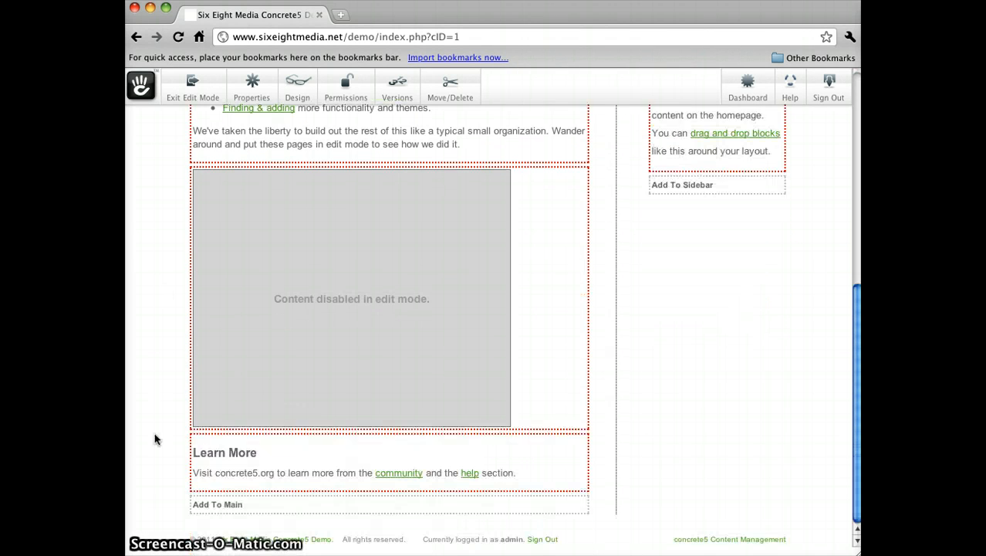
{"action": "left_click", "coordinate": [206, 504]}
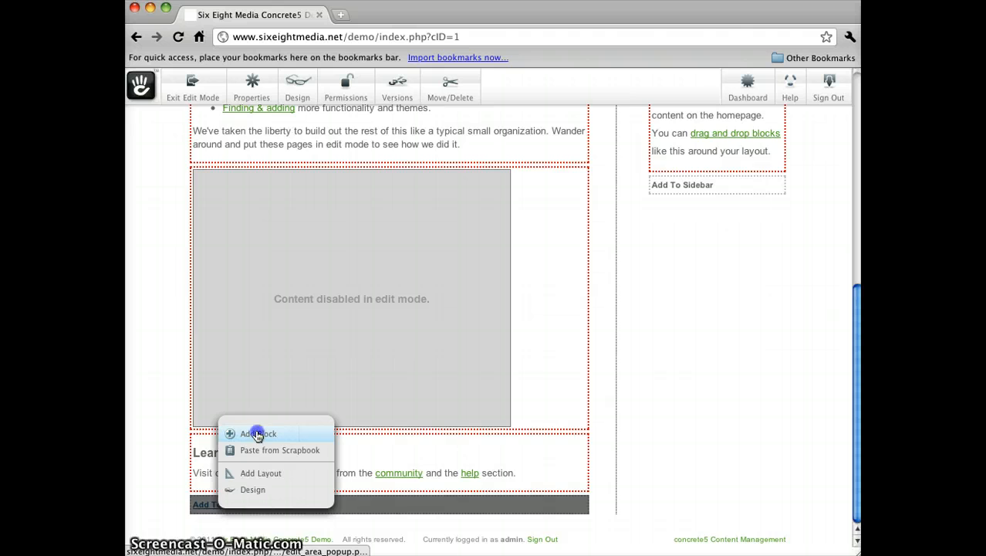
{"action": "left_click", "coordinate": [257, 434]}
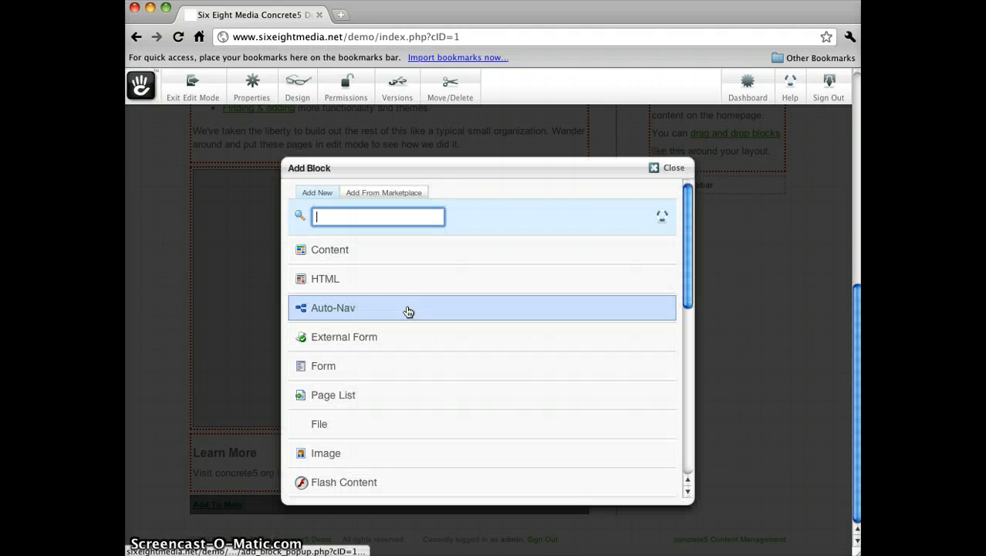
{"action": "scroll", "coordinate": [408, 311], "scroll_direction": "down", "scroll_amount": 5}
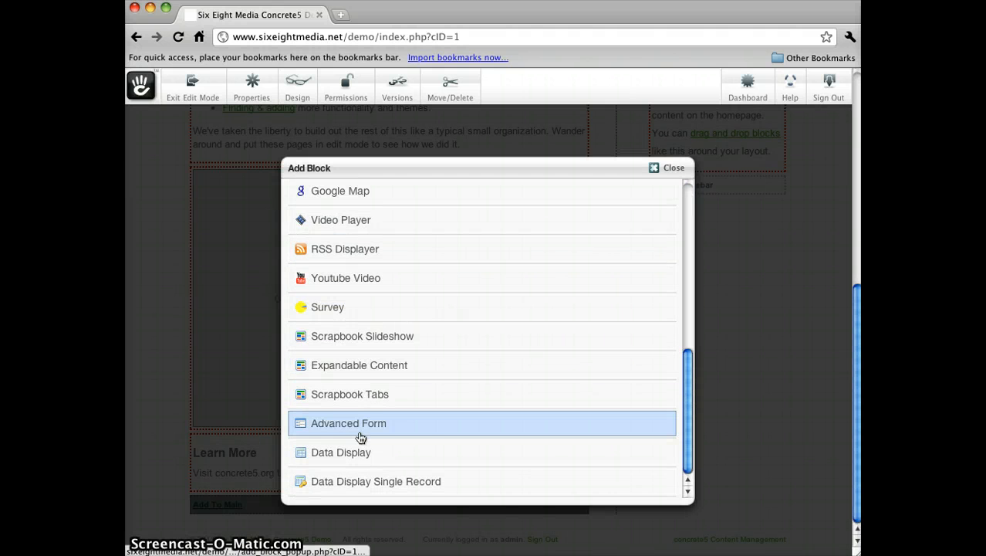
{"action": "left_click", "coordinate": [360, 433]}
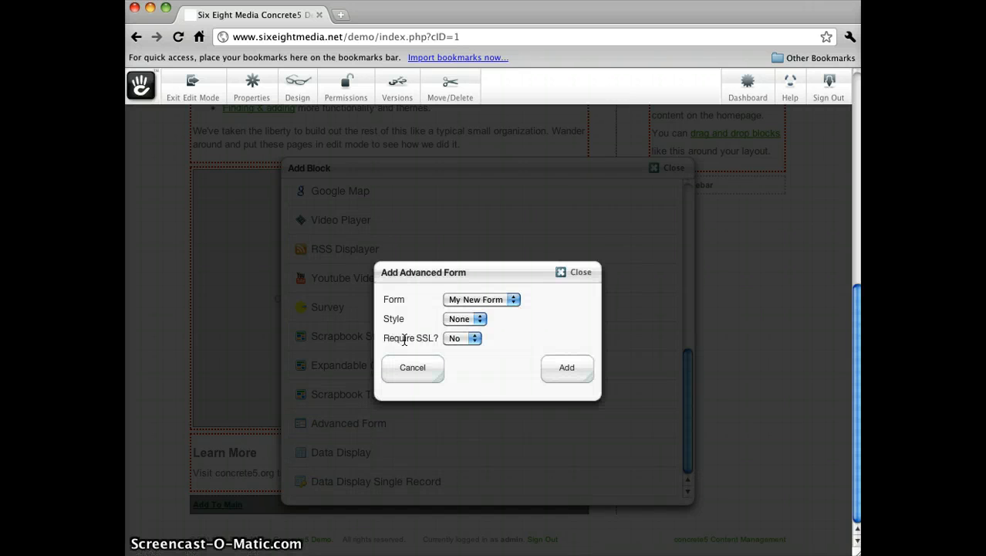
- Choose My New Form with style None and SSL not required, and add the block
{"action": "left_click", "coordinate": [489, 300]}
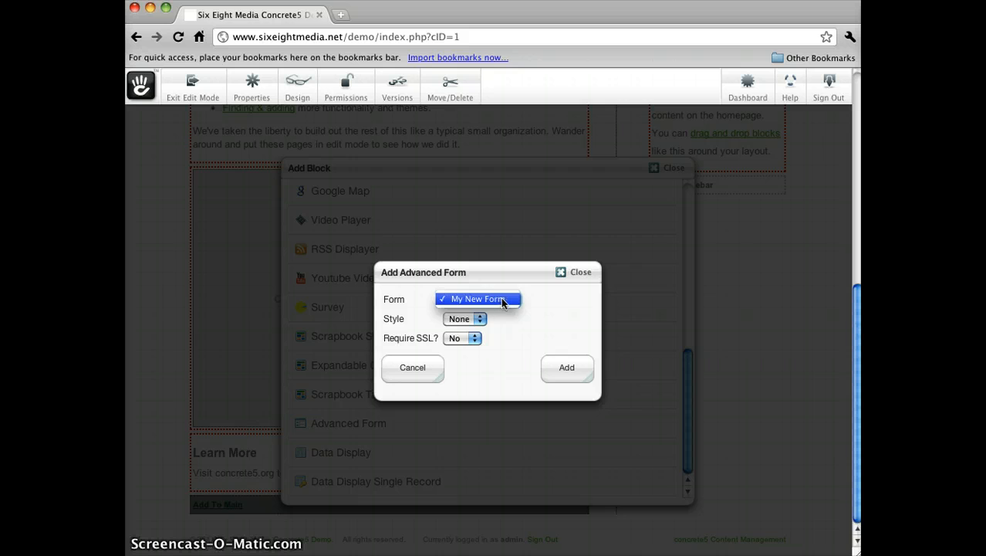
{"action": "left_click", "coordinate": [499, 299]}
{"action": "left_click", "coordinate": [467, 318]}
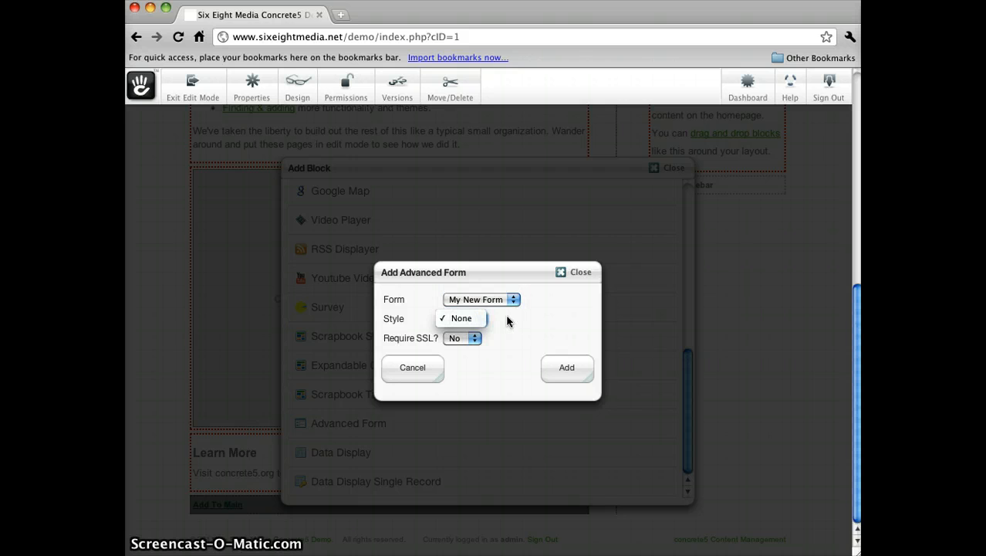
{"action": "left_click", "coordinate": [496, 320]}
{"action": "left_click", "coordinate": [531, 331]}
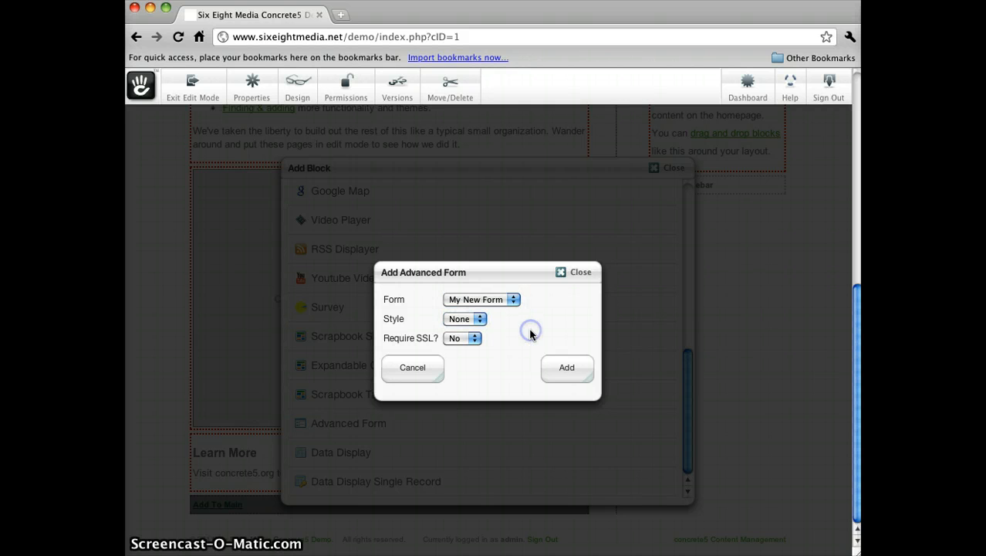
{"action": "left_click", "coordinate": [567, 369]}
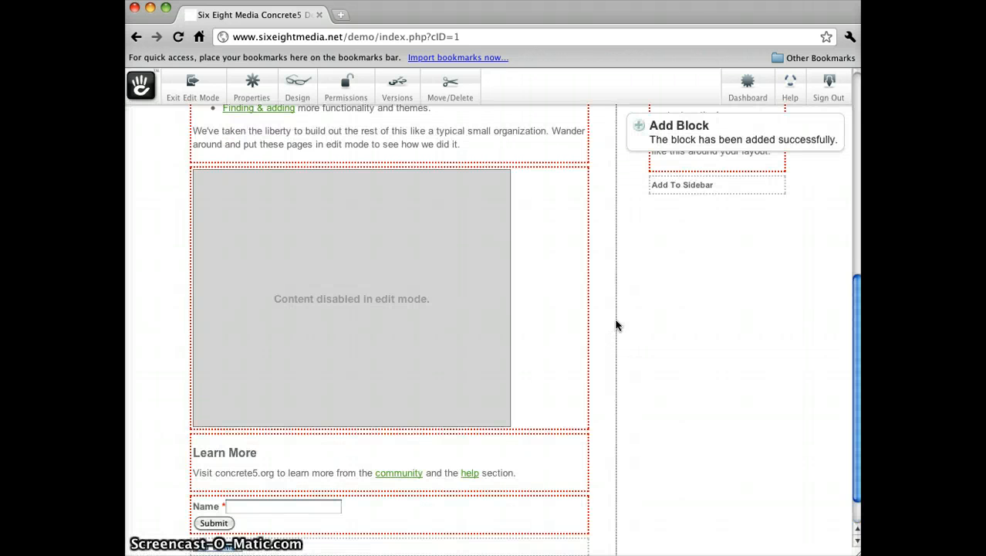
- Exit edit mode and scroll to the new form on the home page
{"action": "scroll", "coordinate": [616, 324], "scroll_direction": "down", "scroll_amount": 2}
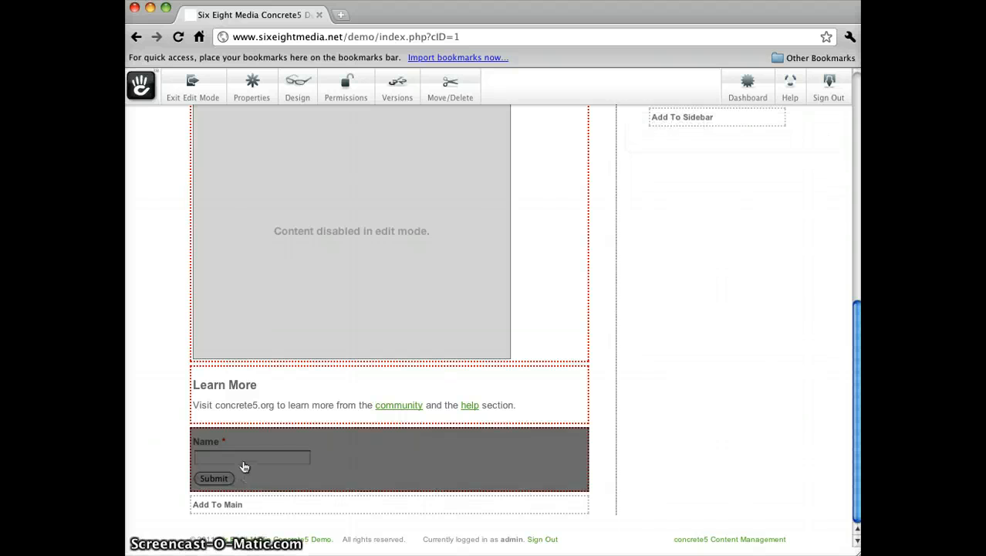
{"action": "left_click", "coordinate": [183, 91]}
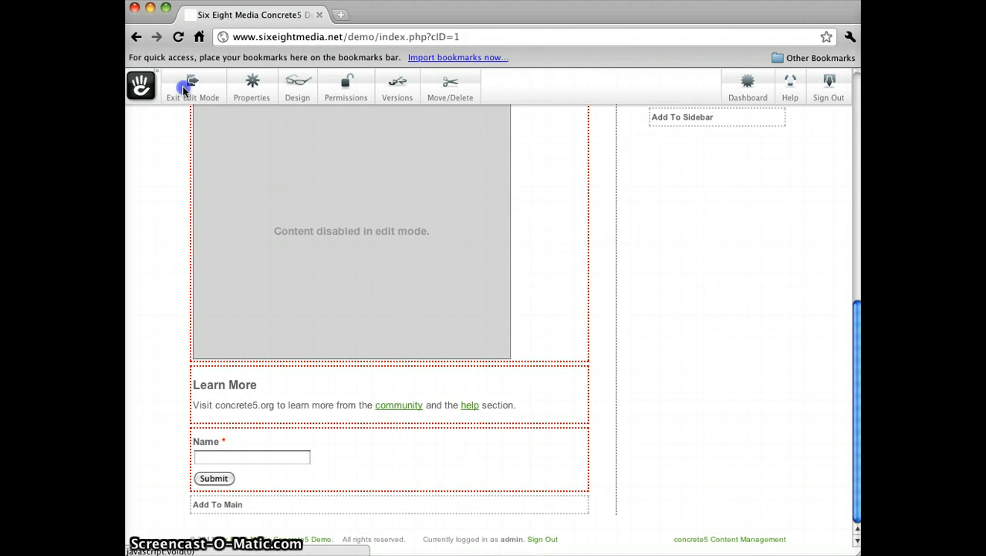
{"action": "left_click", "coordinate": [644, 239]}
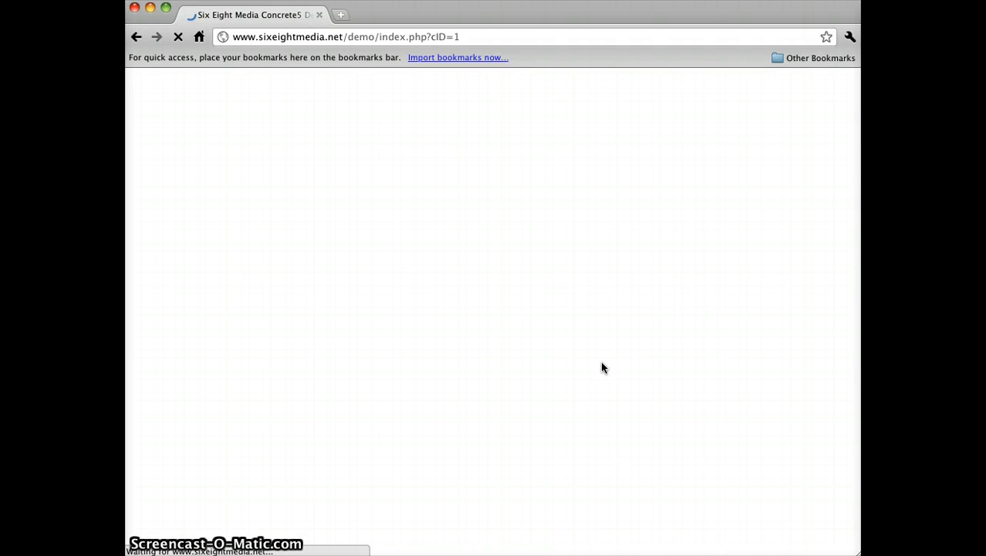
{"action": "scroll", "coordinate": [608, 387], "scroll_direction": "down", "scroll_amount": 10}
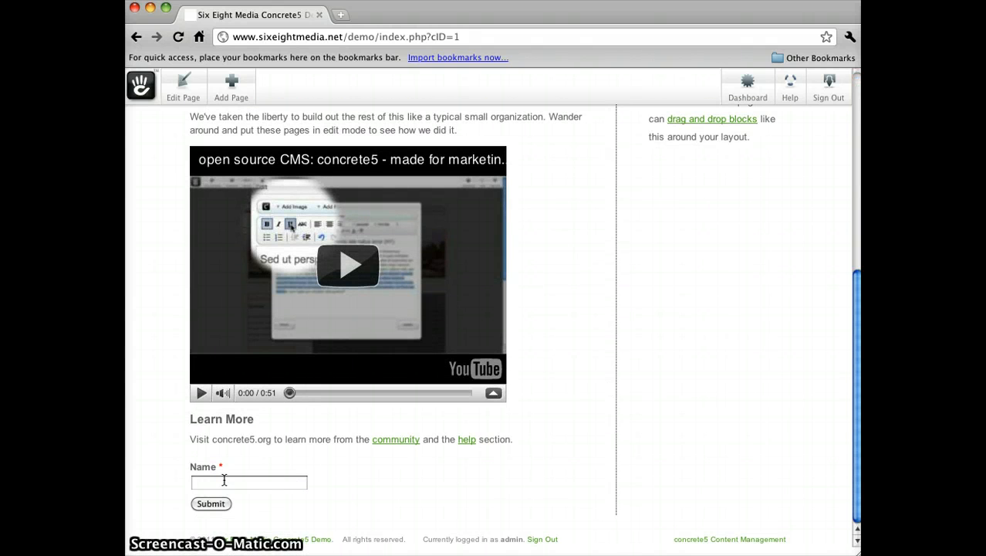
- Enter Test in the form's Name field and submit the form
{"action": "left_click", "coordinate": [212, 483]}
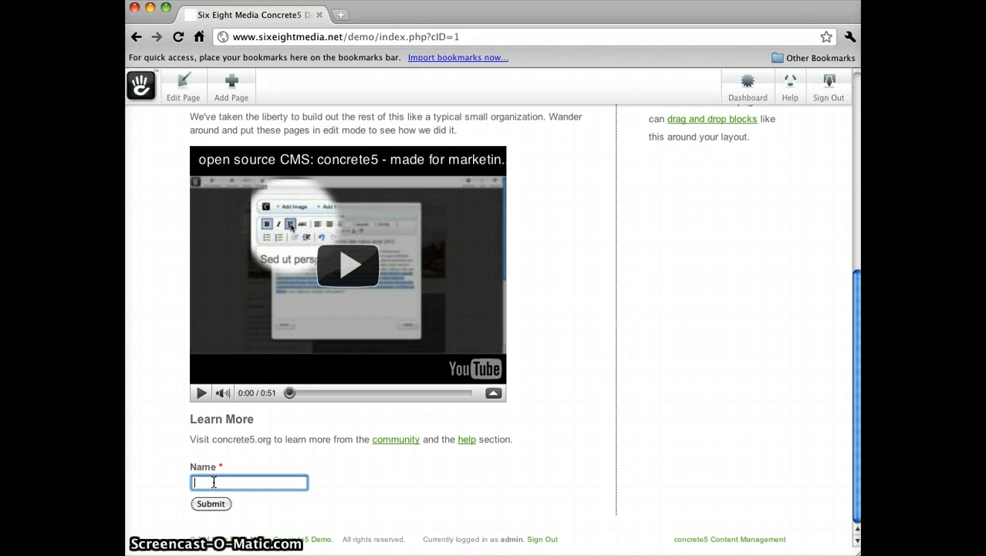
{"action": "type", "text": "Test"}
{"action": "left_click", "coordinate": [210, 504]}
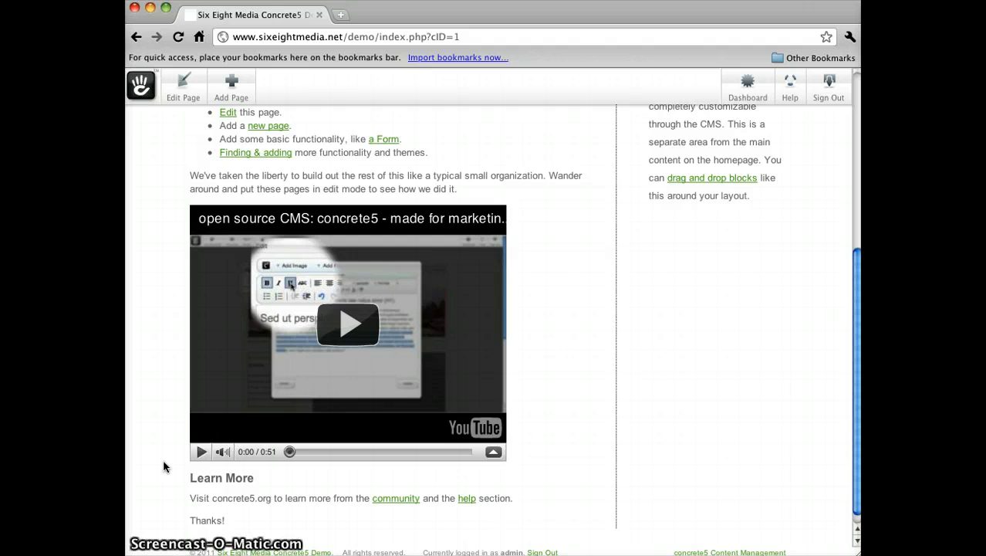
{"action": "scroll", "coordinate": [163, 459], "scroll_direction": "down", "scroll_amount": 1}
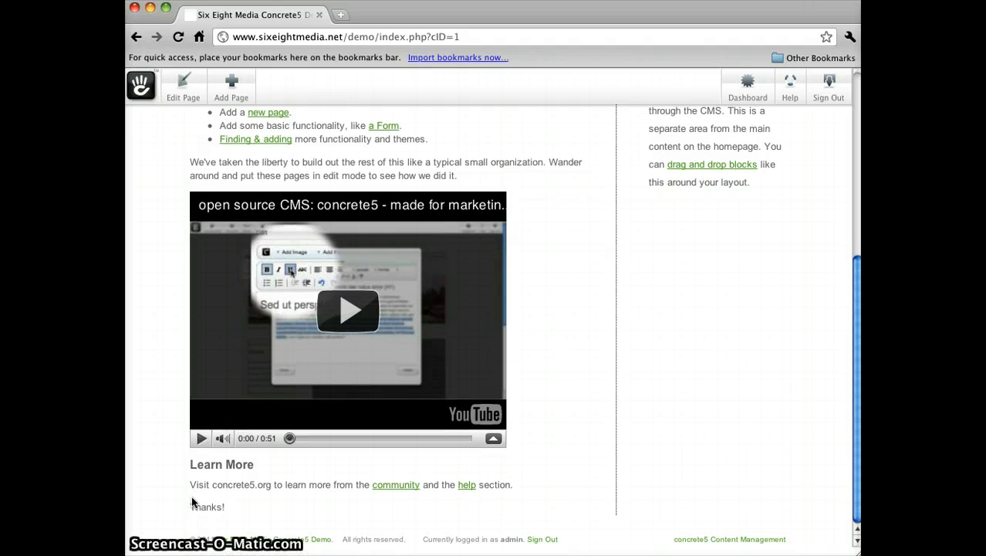
- Reload the home page, then load it with &name=My Name appended to the page URL
{"action": "left_click", "coordinate": [178, 36]}
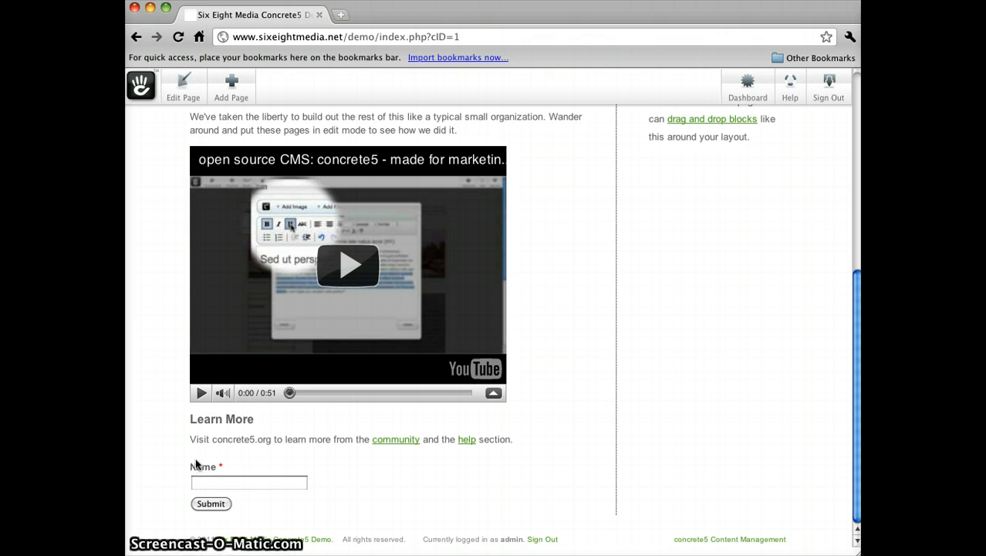
{"action": "left_click", "coordinate": [495, 37]}
{"action": "left_click", "coordinate": [495, 37]}
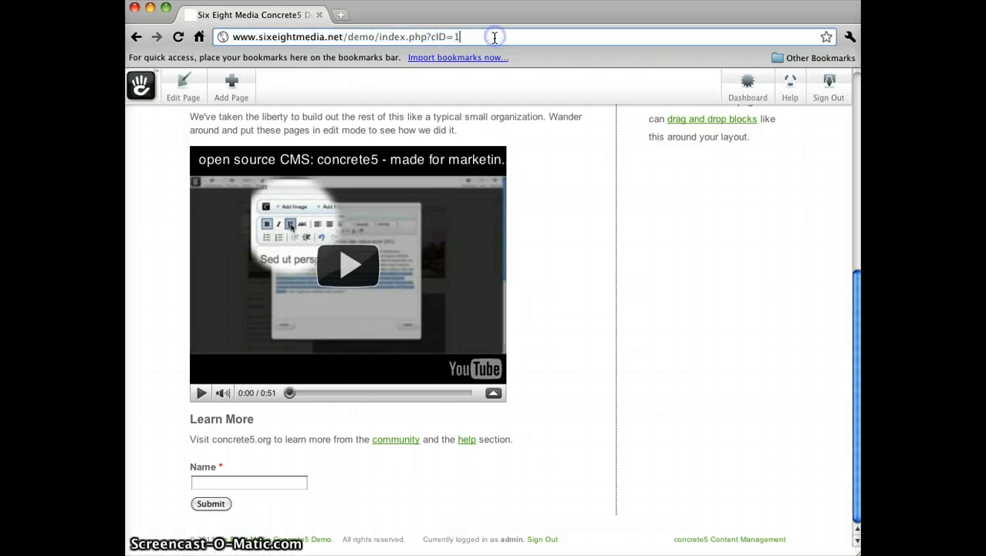
{"action": "type", "text": "&nam"}
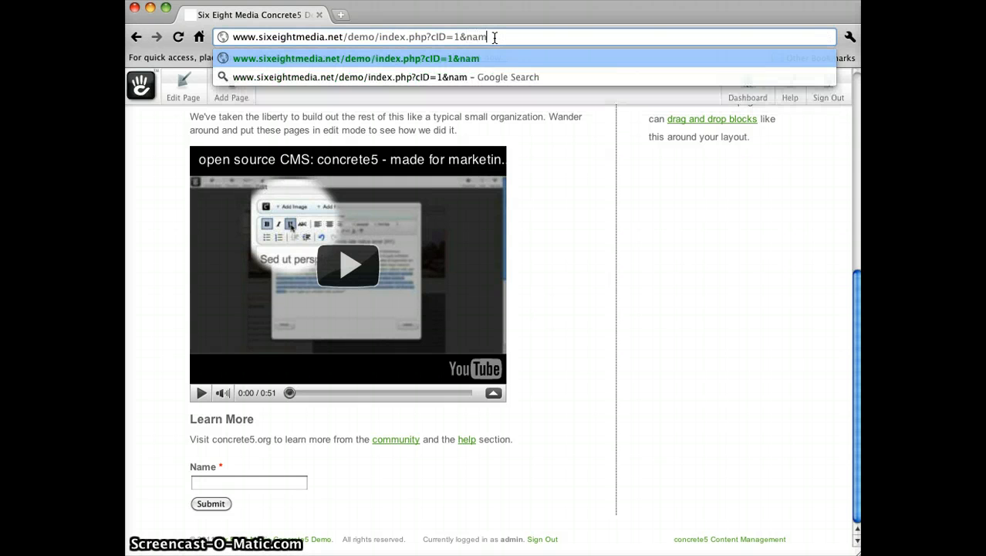
{"action": "type", "text": "e="}
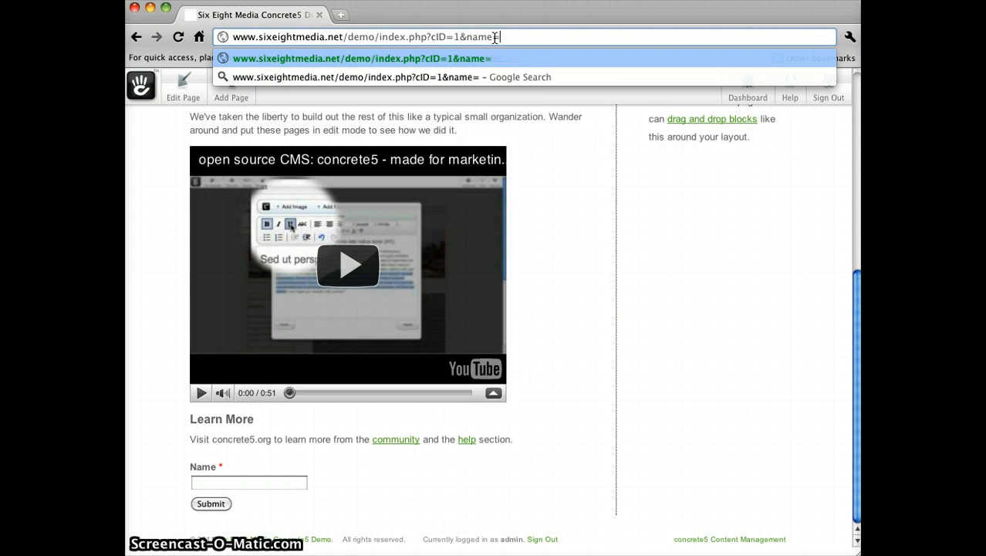
{"action": "type", "text": "M"}
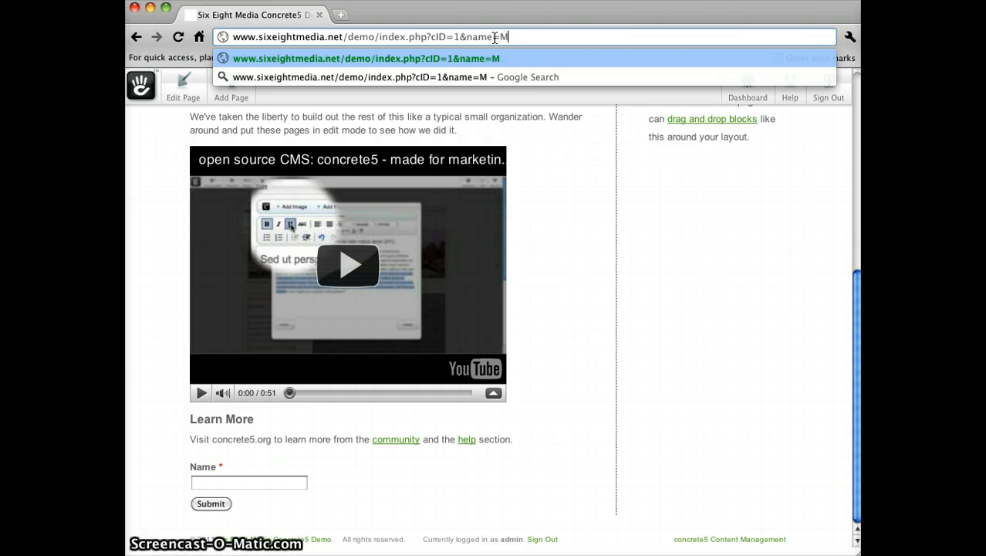
{"action": "type", "text": "y Name"}
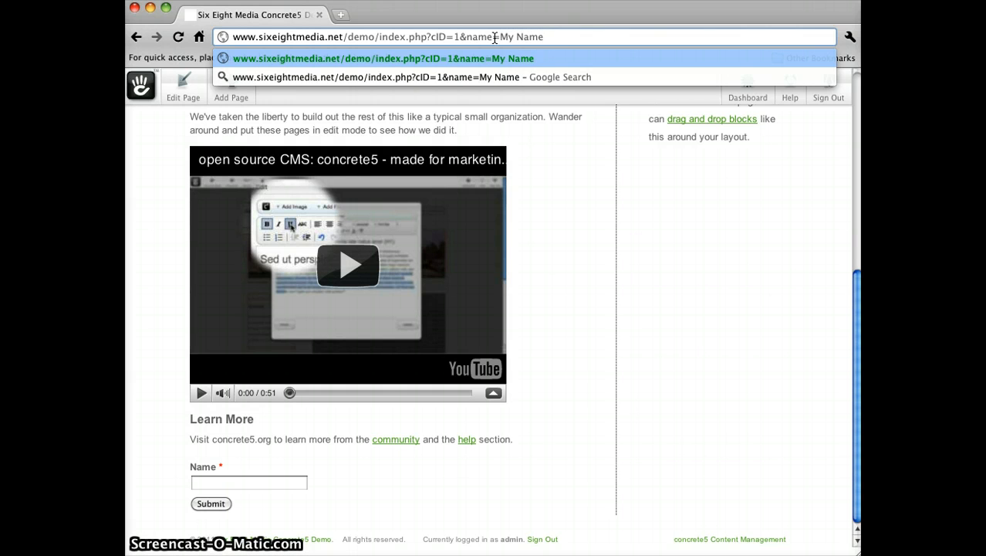
{"action": "key", "text": "Return"}
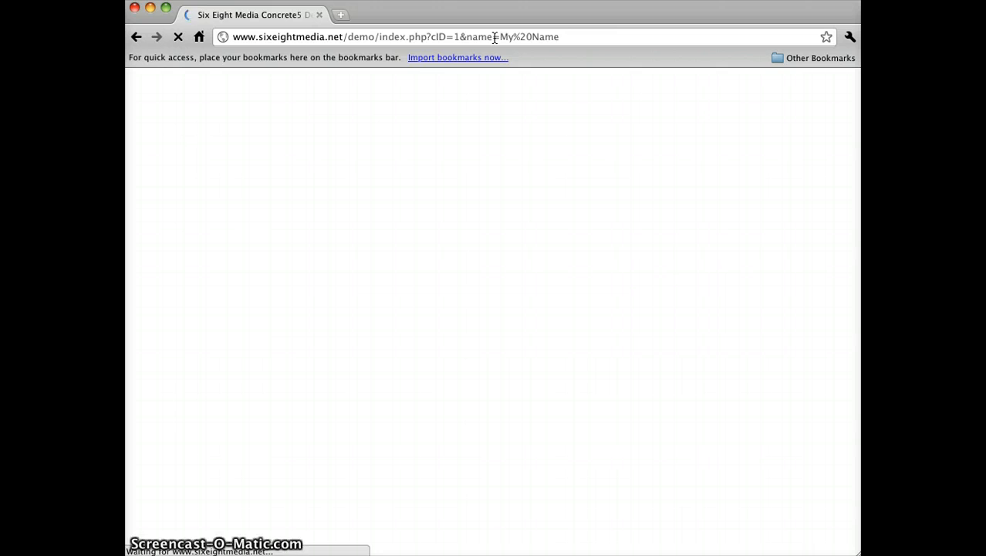
- Scroll to the form and inspect the prefilled Name field
{"action": "scroll", "coordinate": [147, 346], "scroll_direction": "down", "scroll_amount": 10}
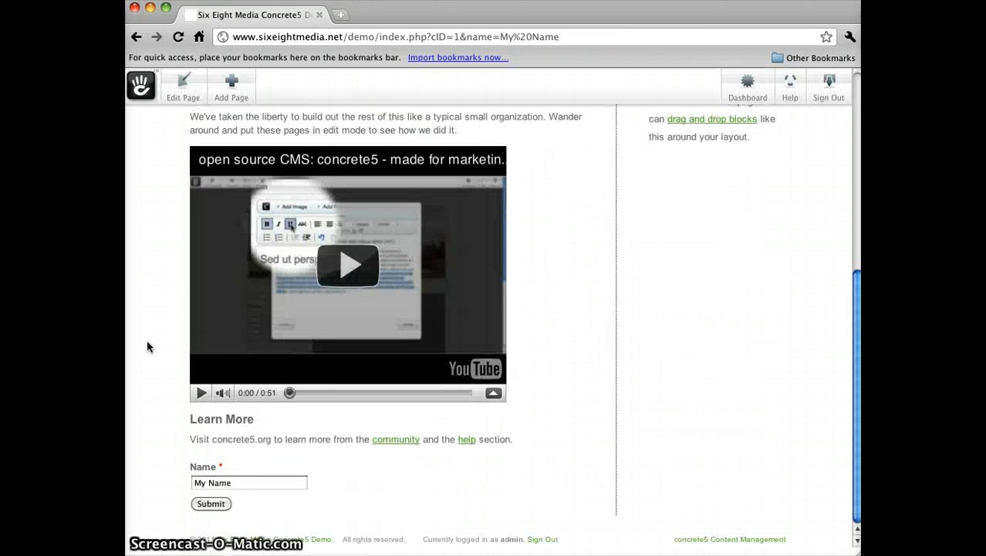
{"action": "left_click", "coordinate": [236, 483]}
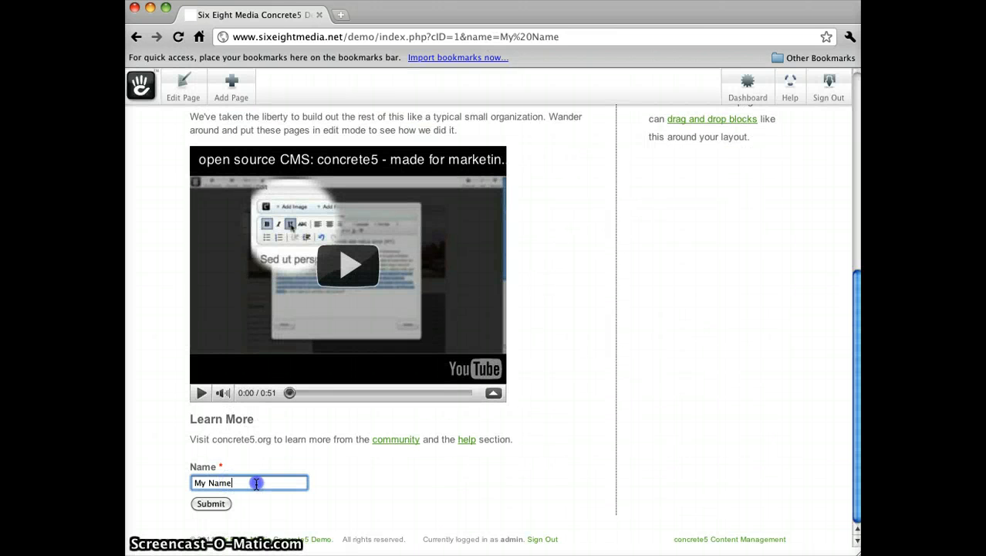
{"action": "left_click", "coordinate": [191, 482]}
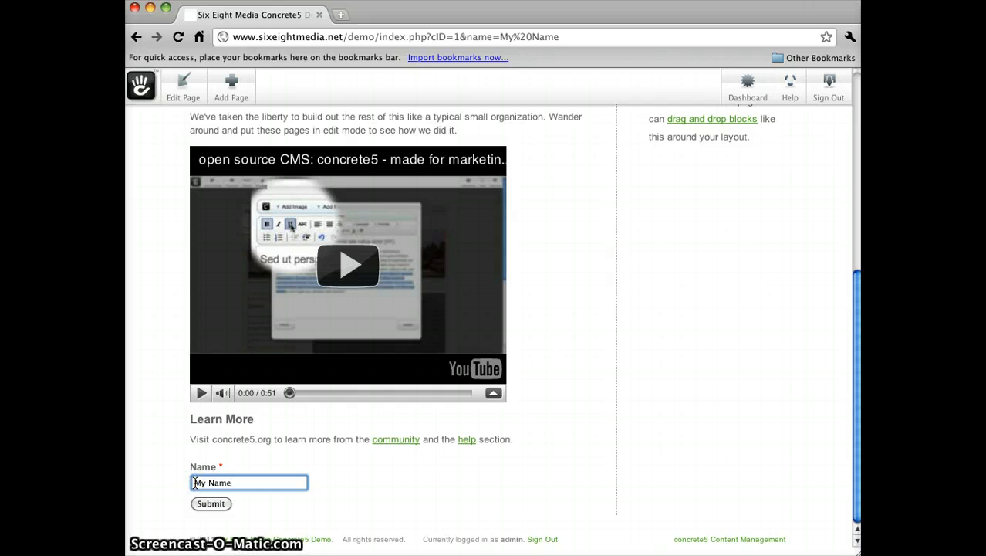